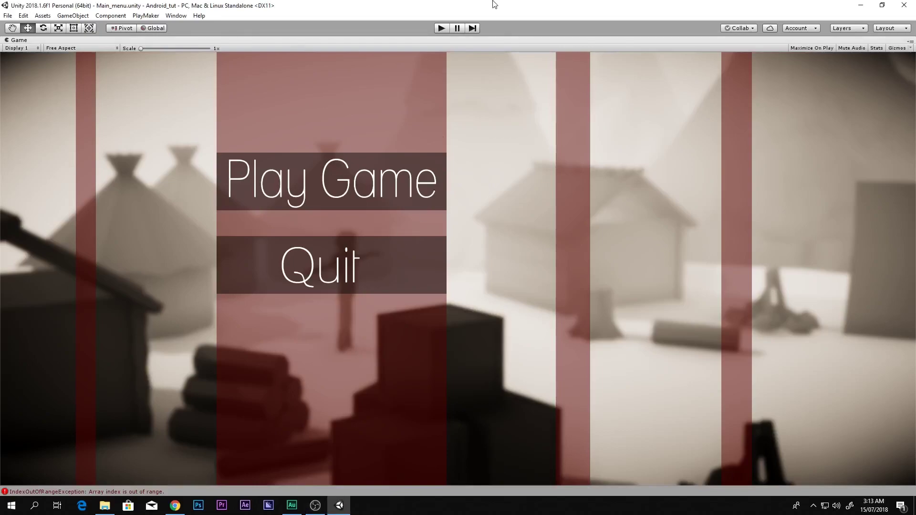
Playtest the game from the main menu through level selection into Level 1, move the character, and stop the playtest.
click(441, 27)
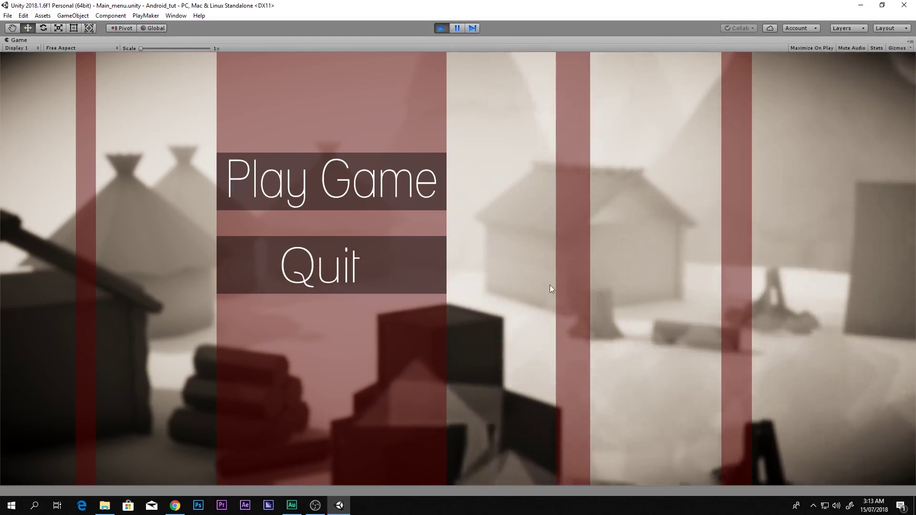
click(326, 181)
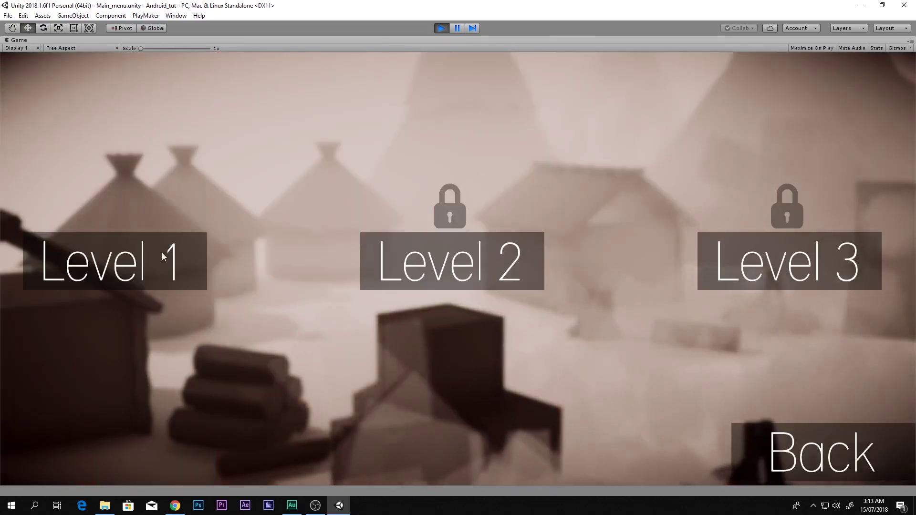
click(841, 452)
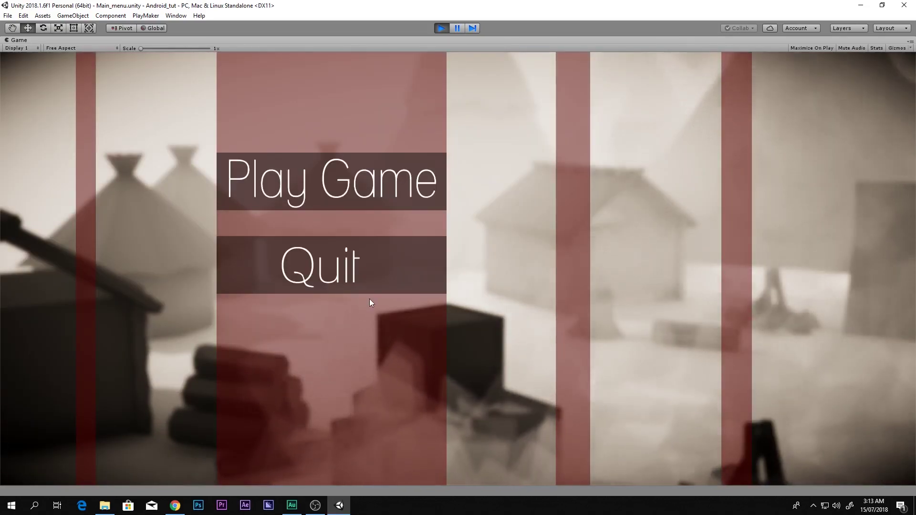
click(296, 195)
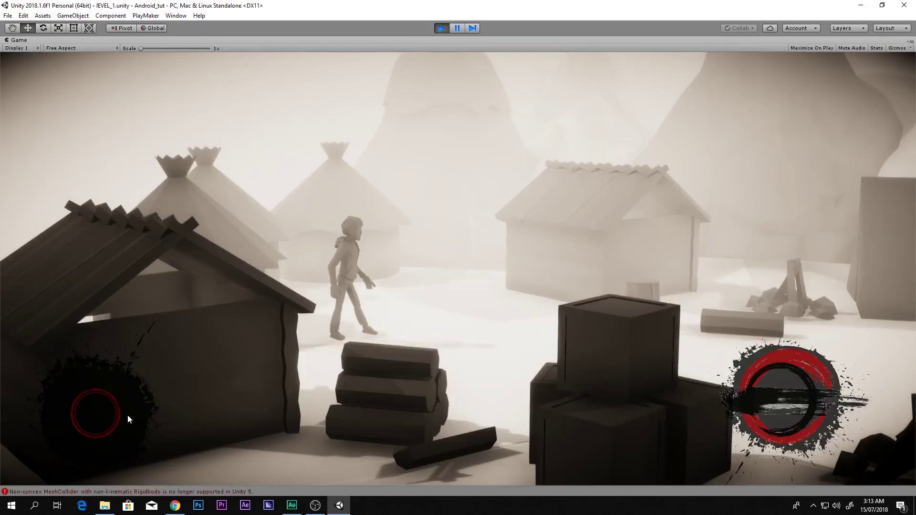
drag(106, 413, 245, 428)
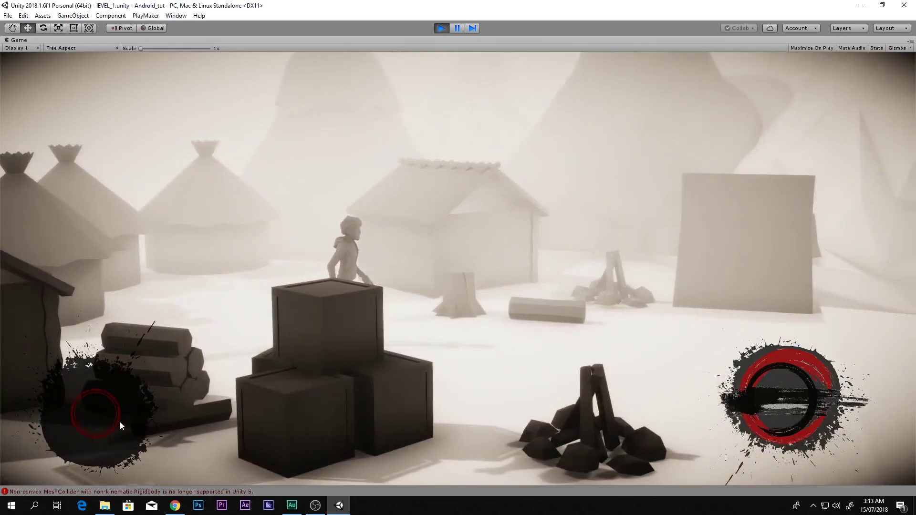
click(770, 378)
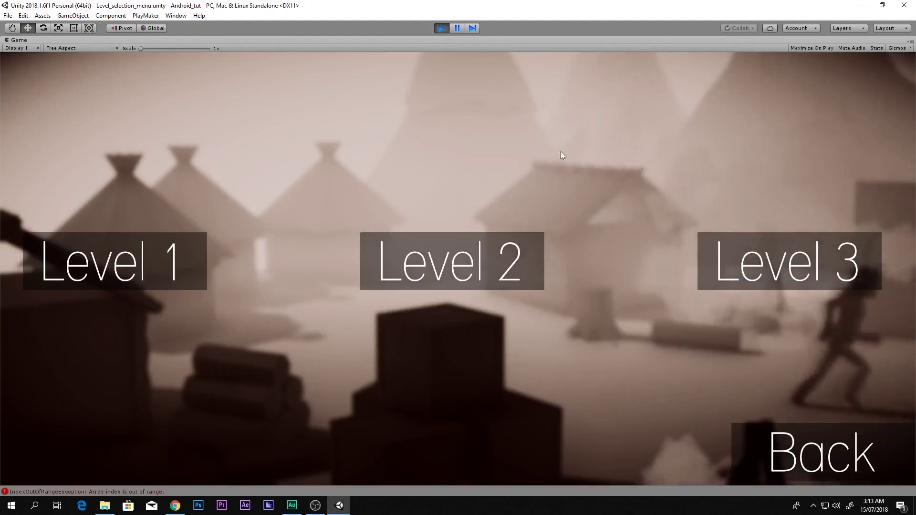
click(442, 28)
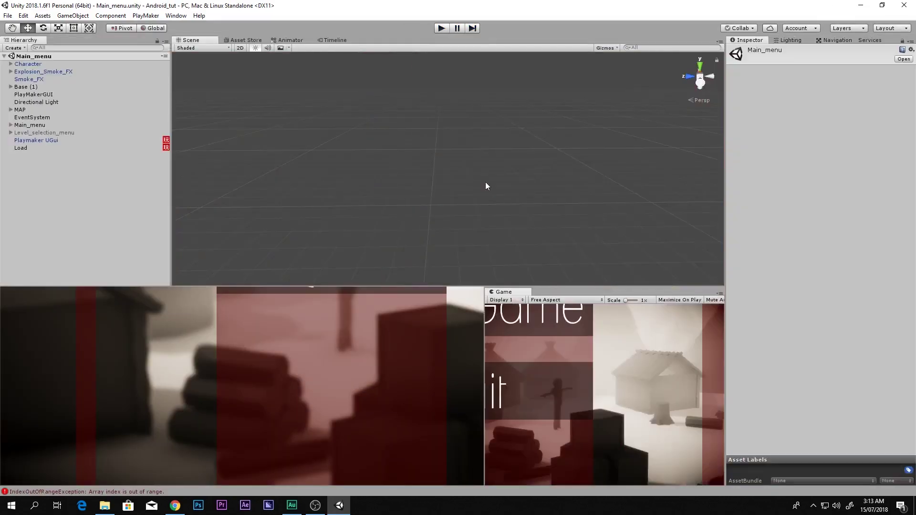
Examine the Main_menu scene around the Base (1) object and check the menu in an enlarged game preview.
click(29, 88)
key(f)
right_drag(478, 169, 751, 184)
key(d)
alt+drag(753, 187, 914, 328)
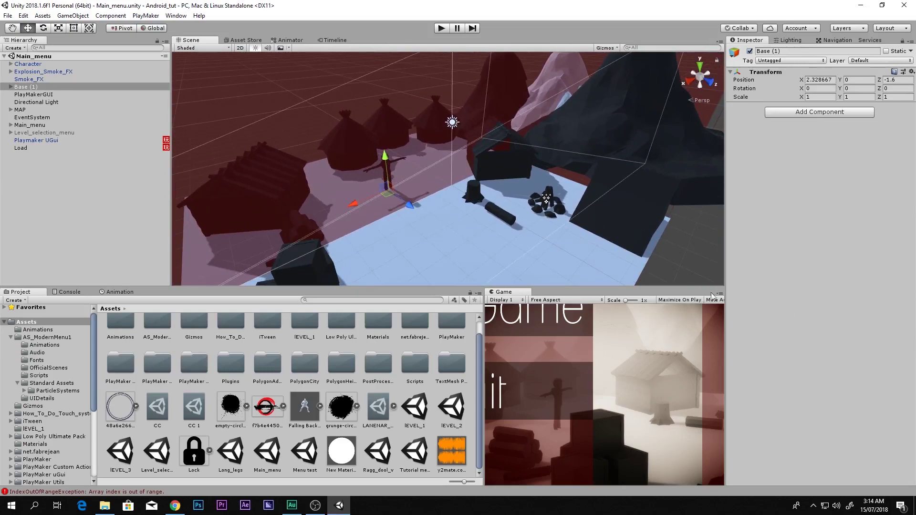
key(shift+space)
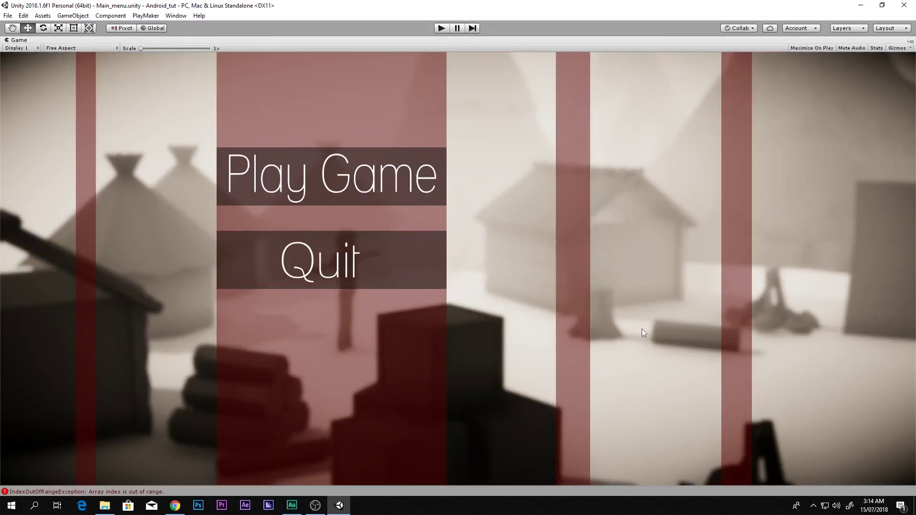
key(shift+space)
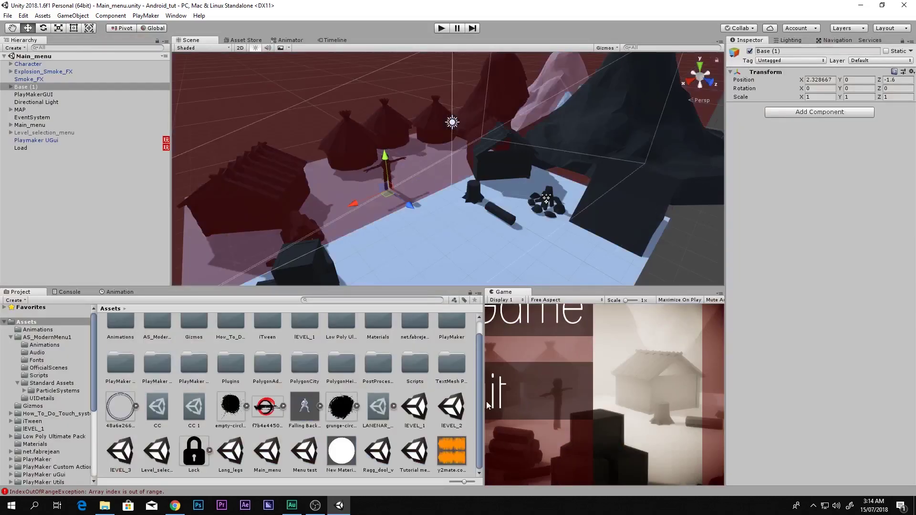
scroll(425, 181, down, 3)
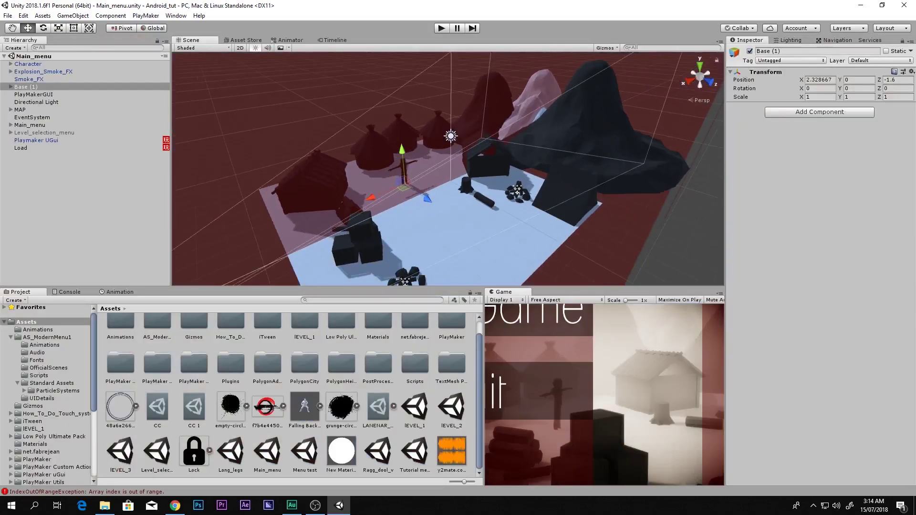
key(alt+Tab)
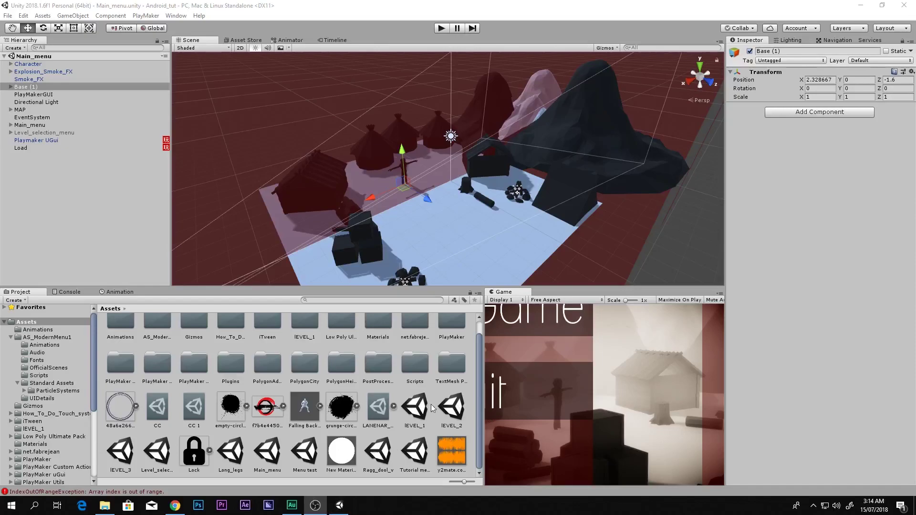
Open the lEVEL_1 scene and bring the village into view.
double_click(415, 408)
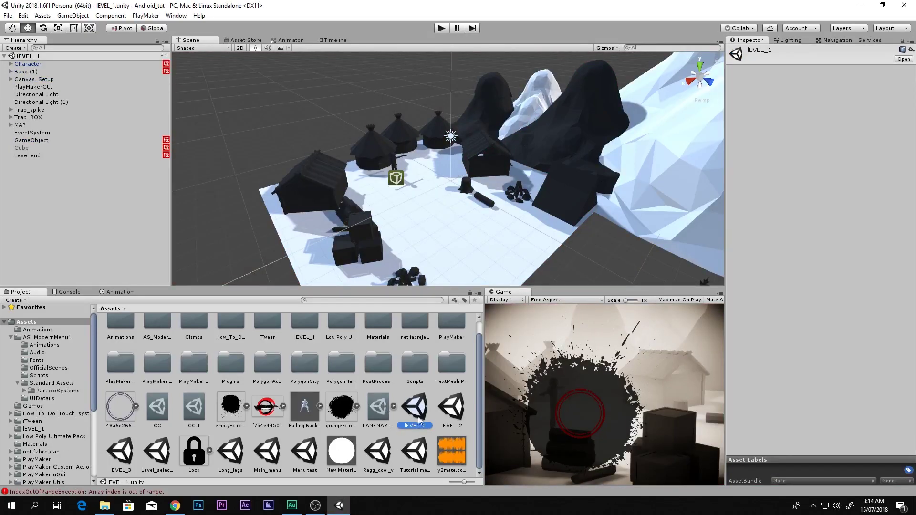
right_drag(420, 220, 420, 107)
key(s)
key(w)
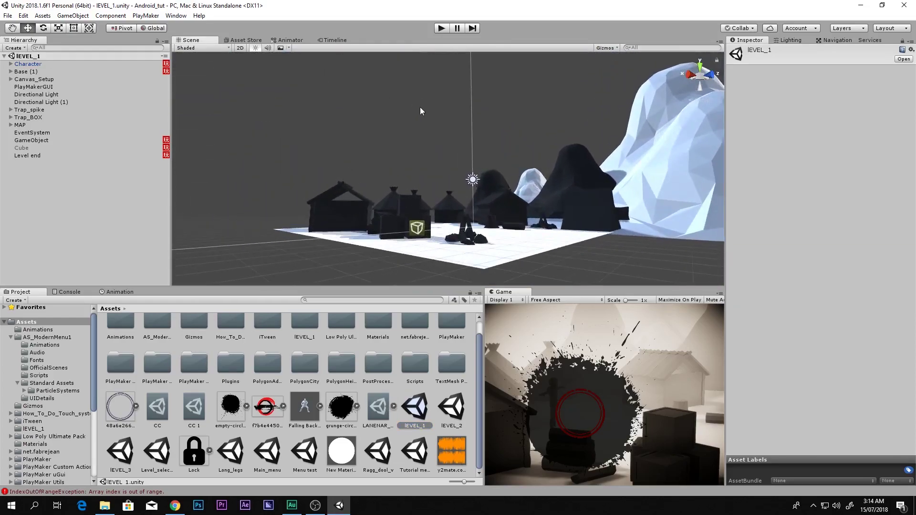
Create an empty game object, reset its transform to the origin, and name it Pause menu.
right_click(102, 196)
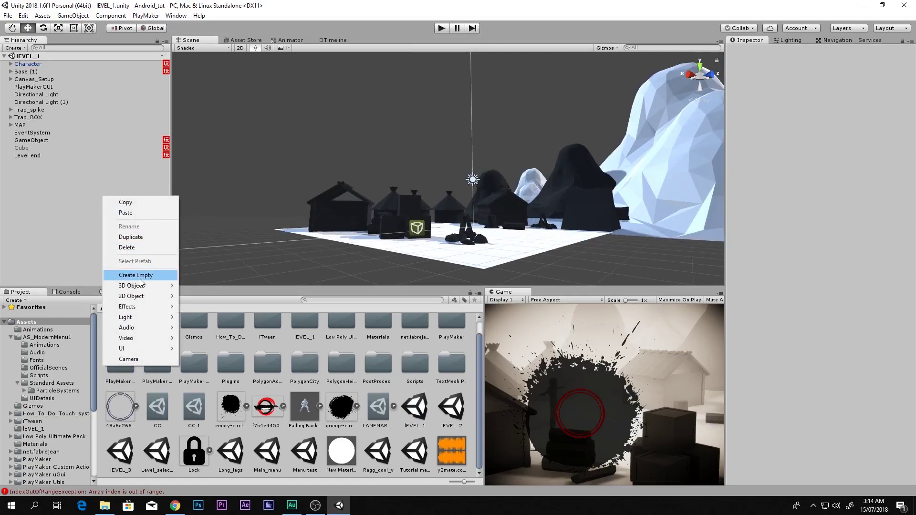
click(124, 278)
click(911, 72)
click(832, 80)
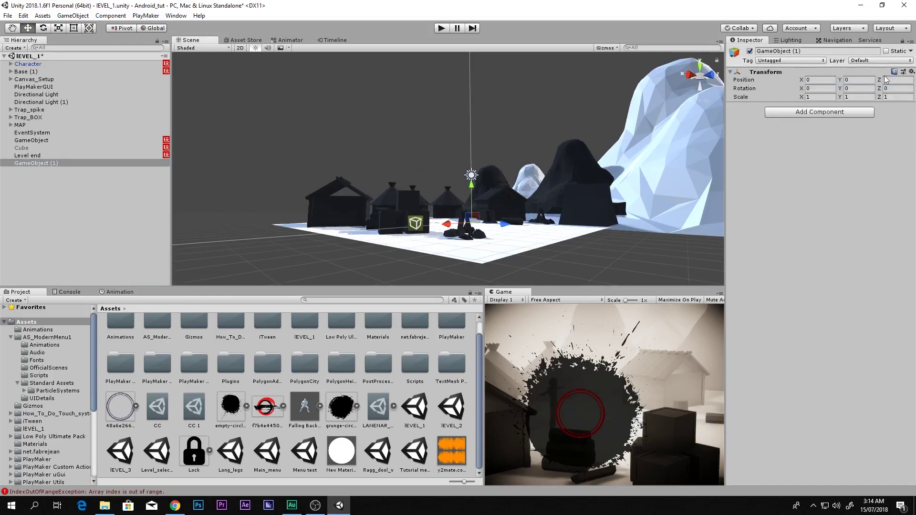
alt+drag(503, 132, 573, 171)
click(787, 50)
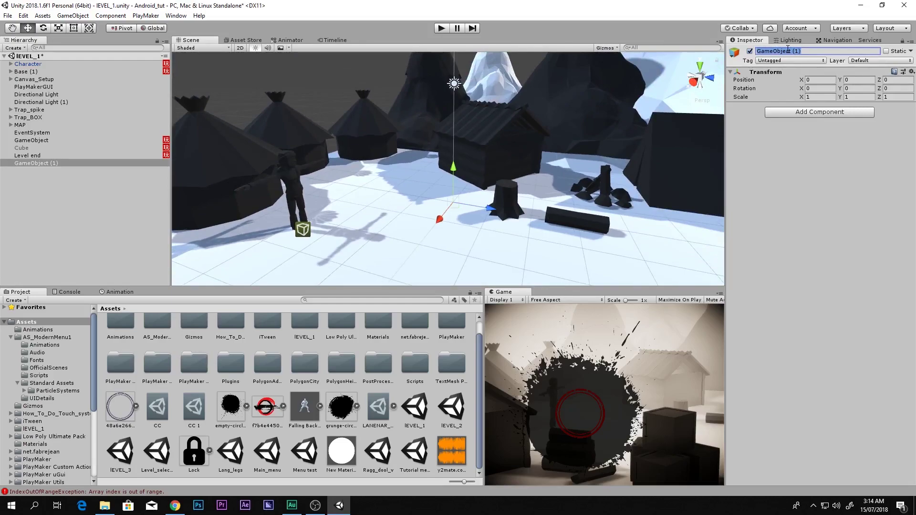
text(Pause menu)
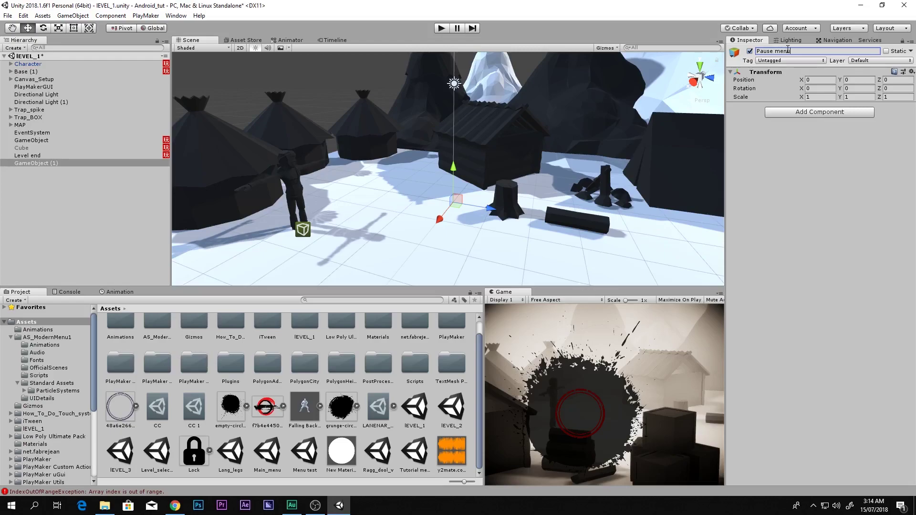
key(Return)
Add a PlayMakerFSM component to the Pause menu object and check its state graph in the PlayMaker editor.
click(786, 113)
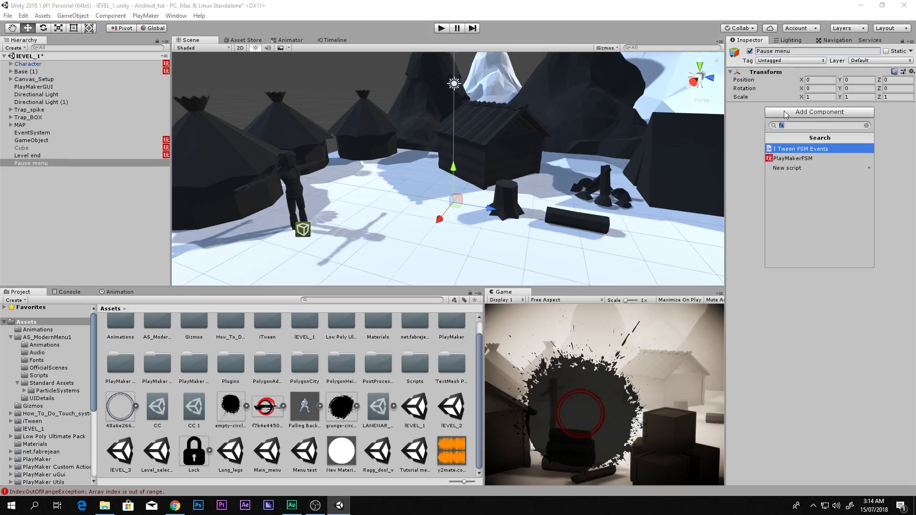
click(790, 158)
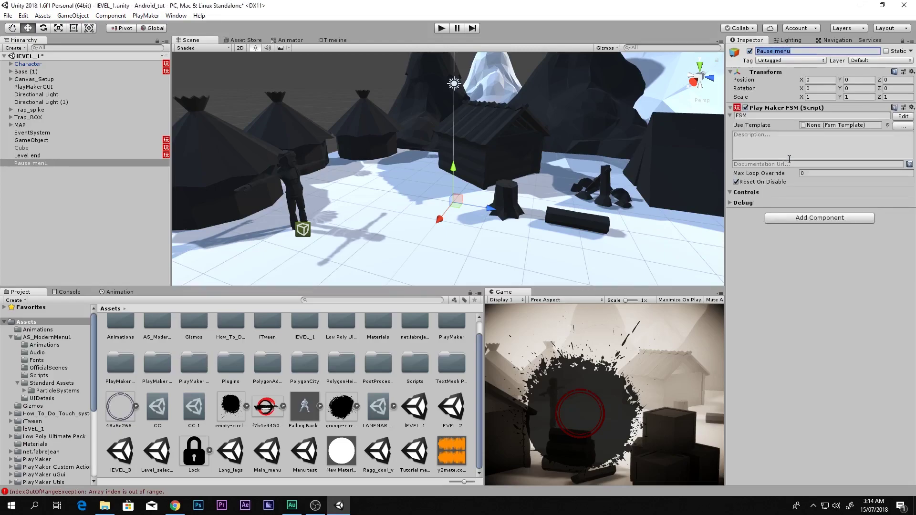
click(769, 116)
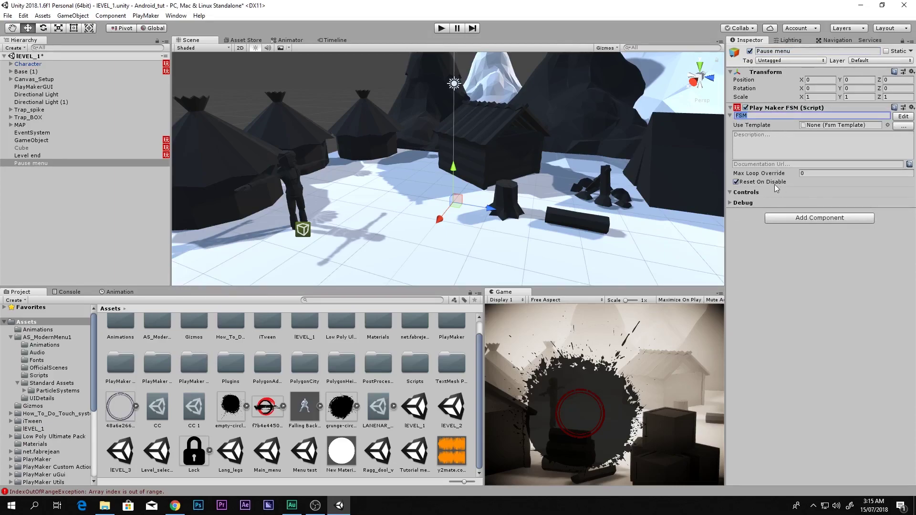
click(748, 278)
click(760, 116)
click(899, 118)
drag(635, 35, 621, 158)
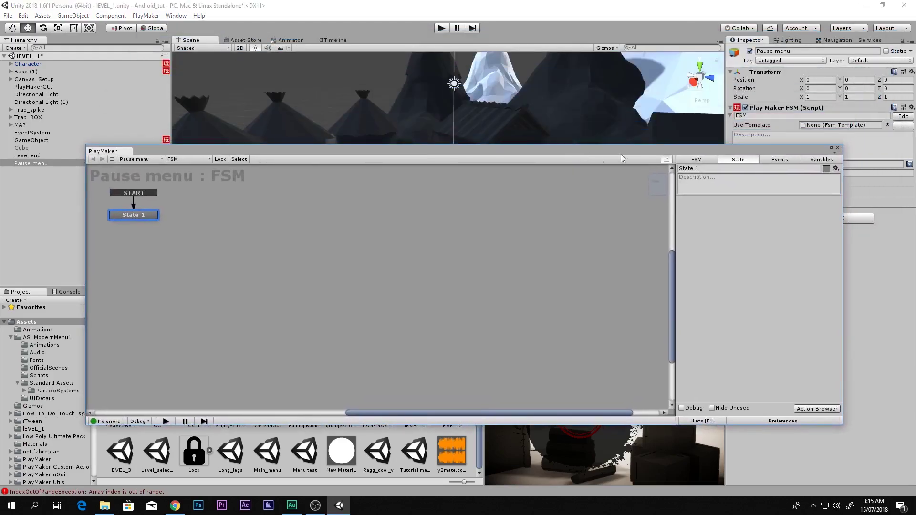
click(837, 149)
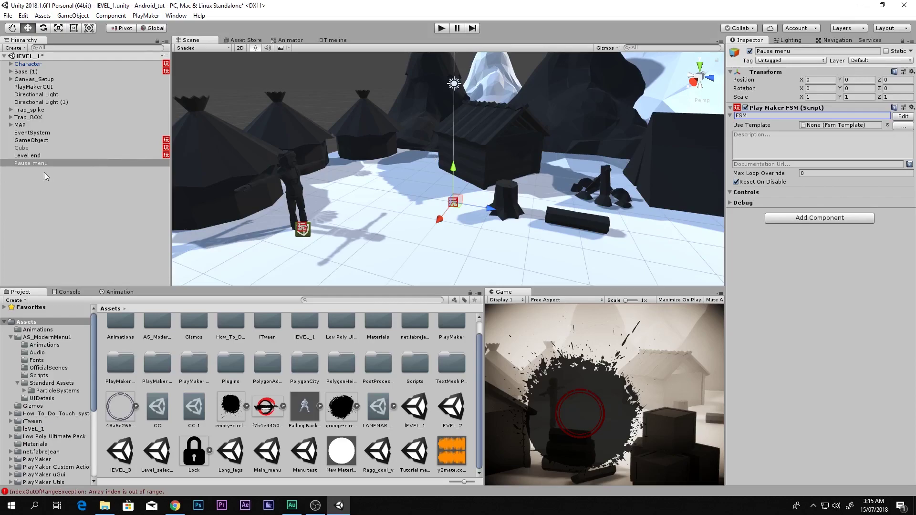
Create a UI Canvas and move it out of Pause menu to the top level of the hierarchy.
right_click(31, 185)
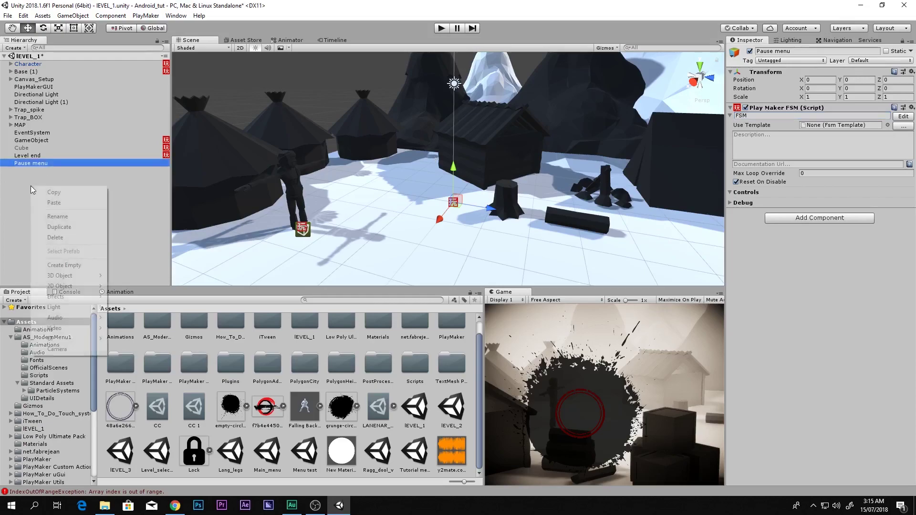
mouse_move(71, 339)
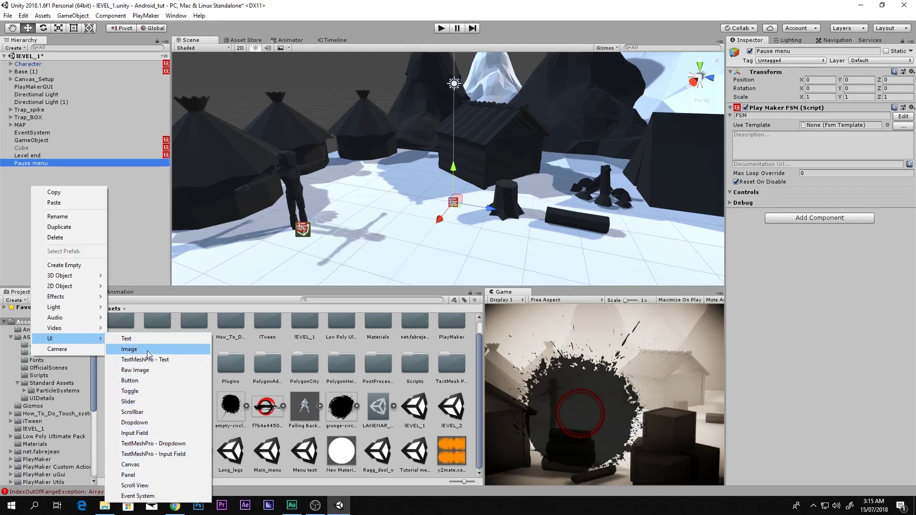
click(148, 470)
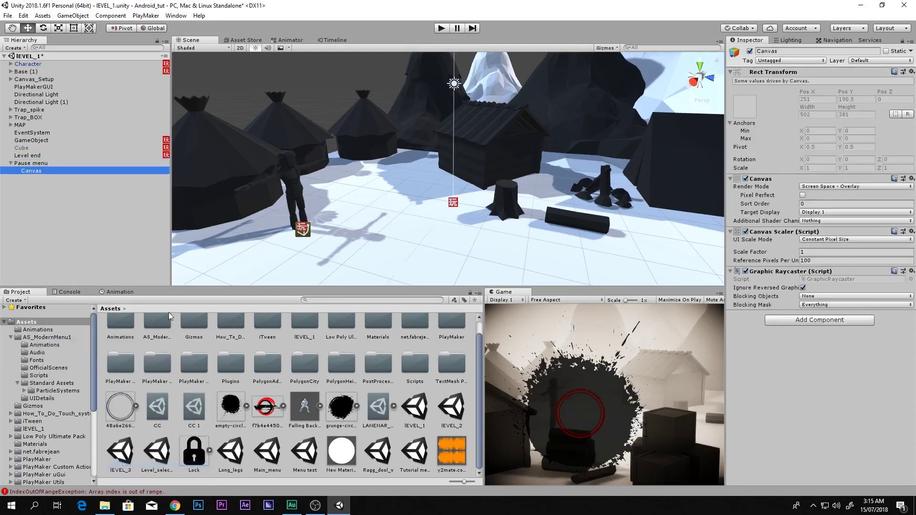
mouse_move(30, 170)
mouse_down()
mouse_move(30, 208)
mouse_move(36, 166)
mouse_up()
click(34, 172)
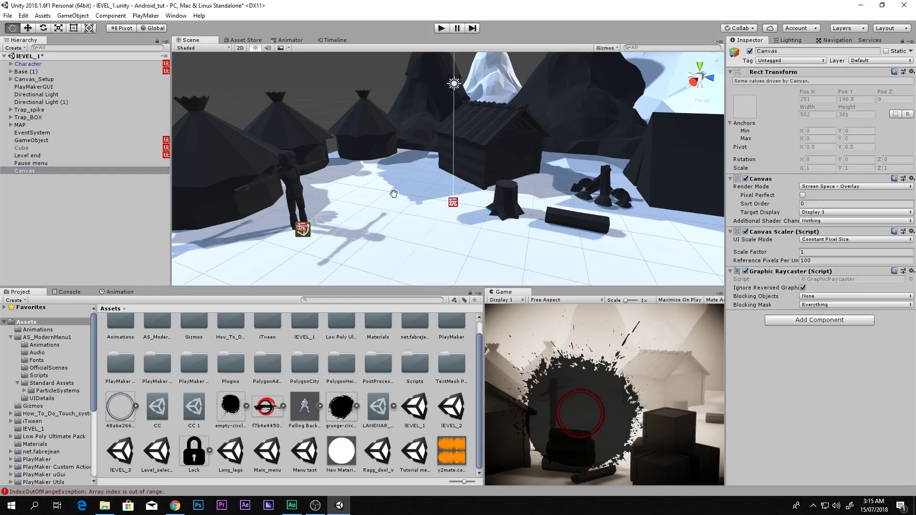
Deactivate the Canvas_Setup object so its touch controls are hidden from the scene.
key(f)
click(691, 75)
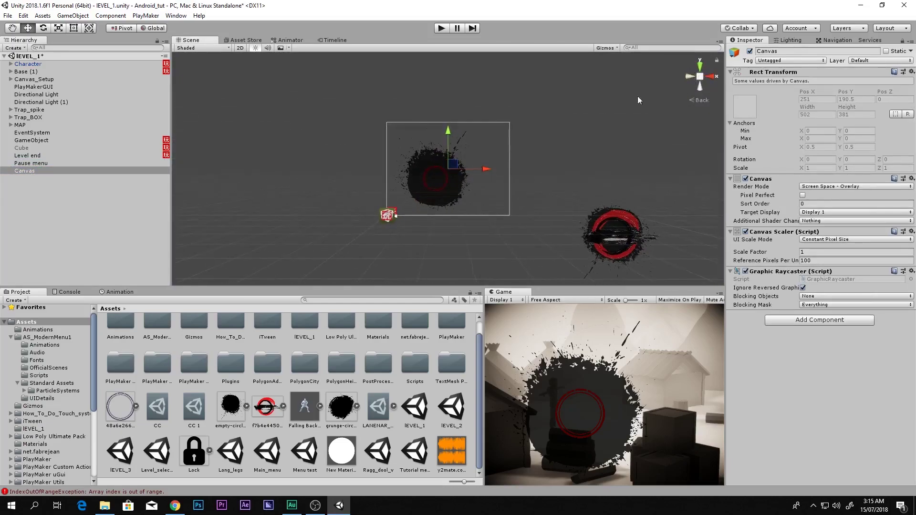
click(51, 79)
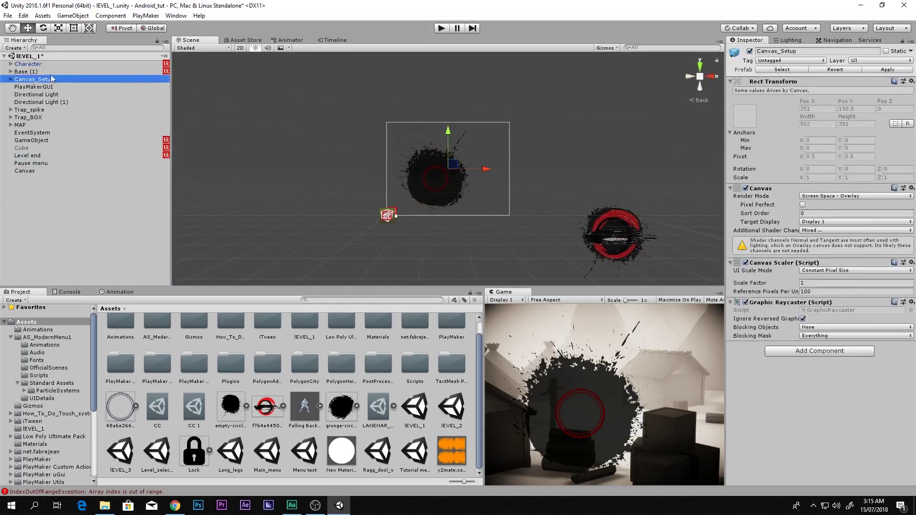
click(750, 51)
click(59, 176)
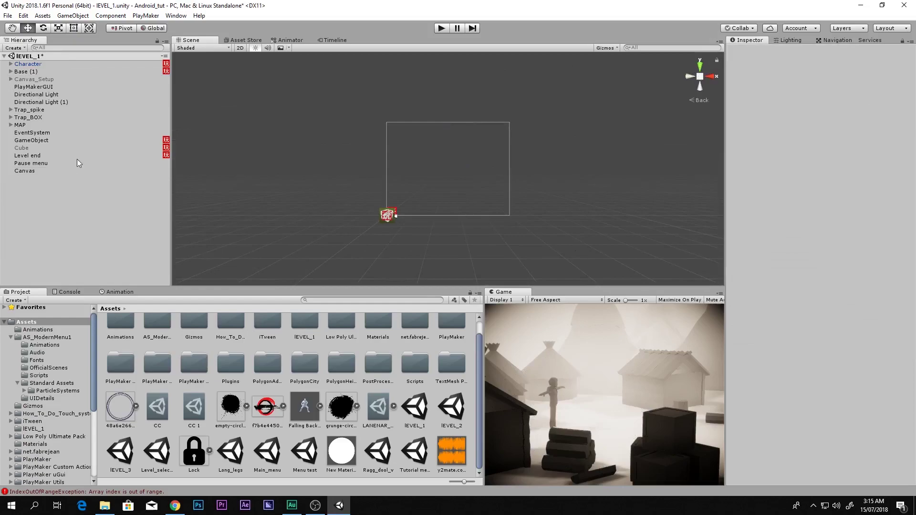
Add a UI Image as a child of the new Canvas, working in a flat back view.
click(112, 170)
click(461, 168)
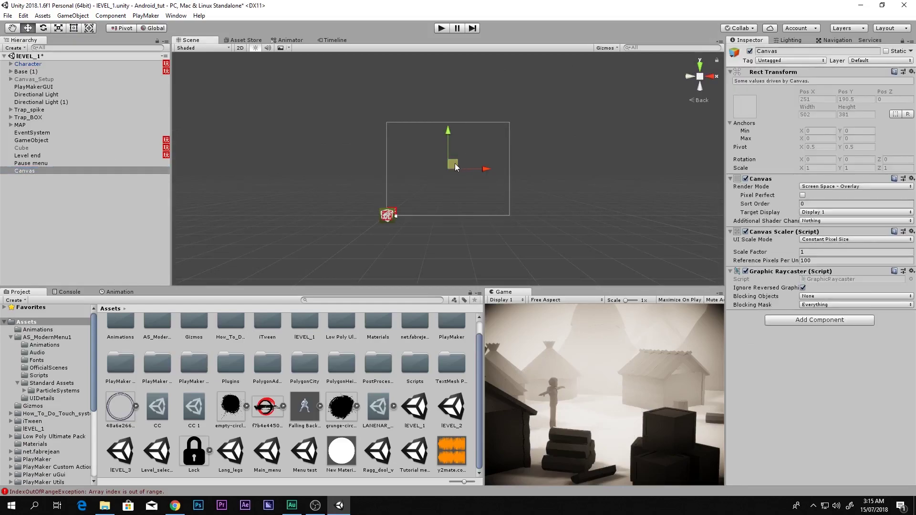
click(455, 166)
click(57, 170)
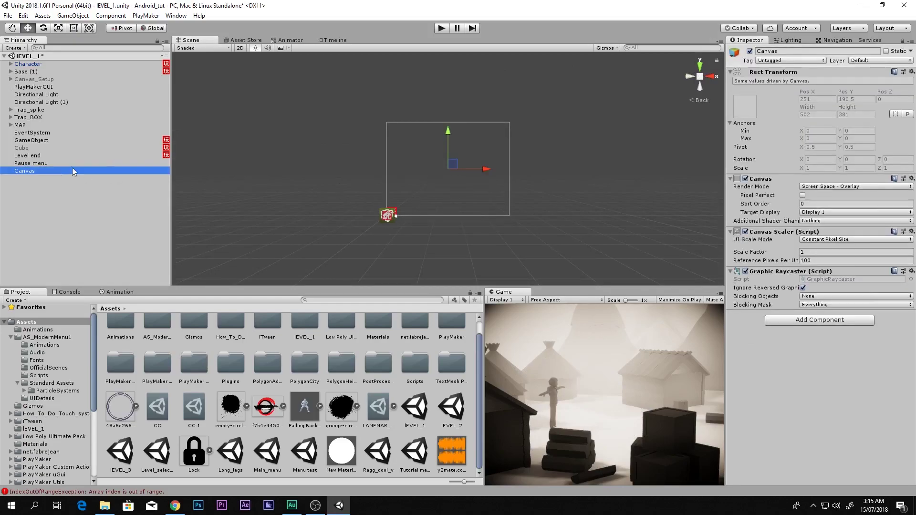
scroll(422, 144, up, 5)
middle_drag(446, 140, 393, 151)
click(700, 76)
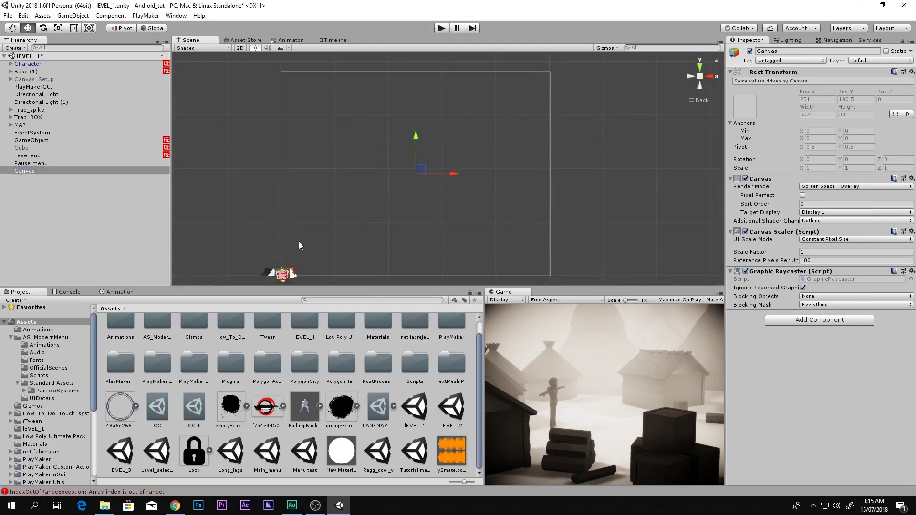
right_click(24, 170)
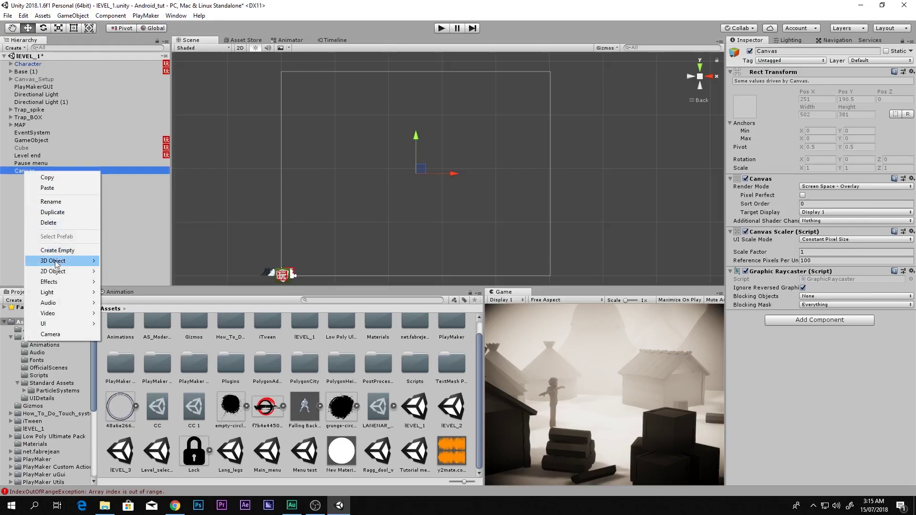
mouse_move(57, 324)
click(117, 334)
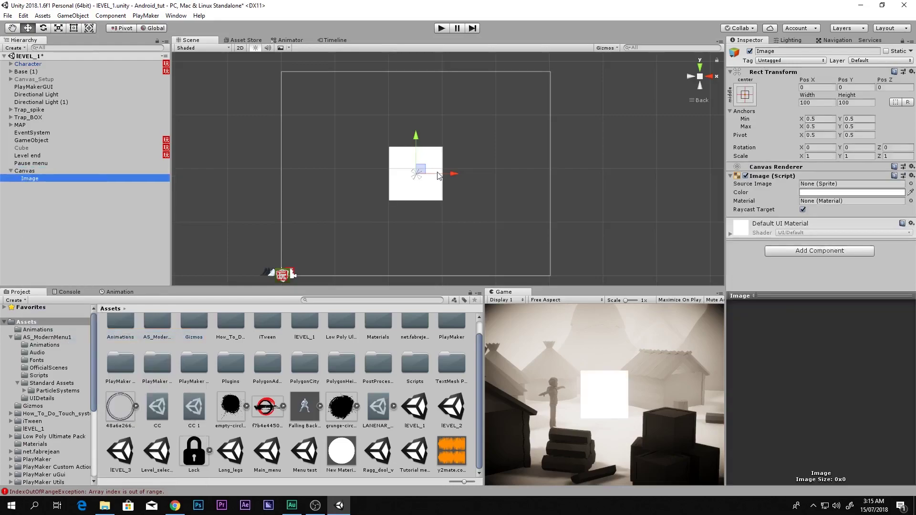
Stretch the Image vertically to a Y scale of about 9.07 and check how it fills the maximized Game view.
key(e)
key(r)
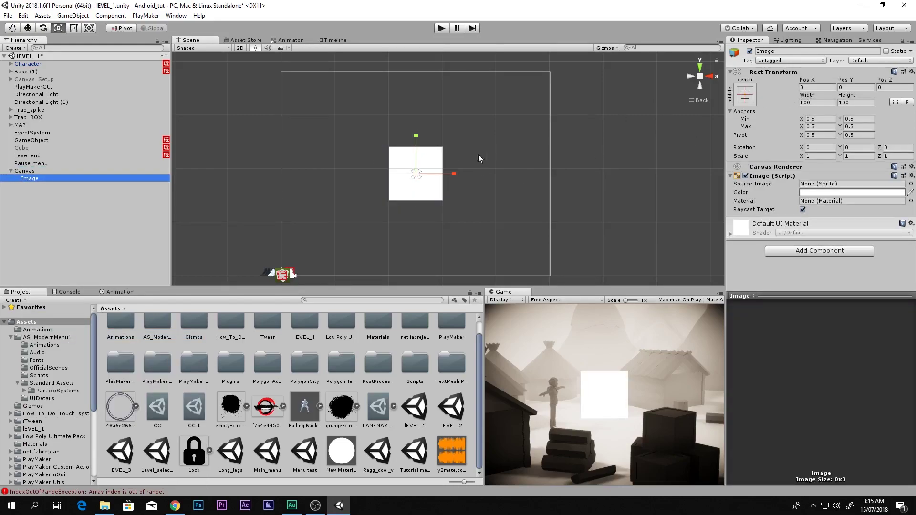
drag(415, 135, 480, 505)
key(shift+space)
key(shift+space)
scroll(344, 124, down, 6)
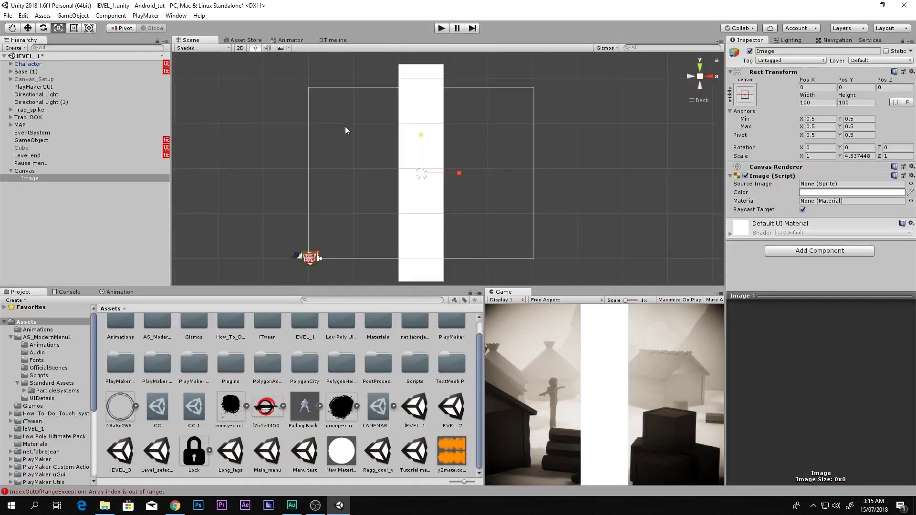
drag(434, 131, 434, 103)
key(shift+space)
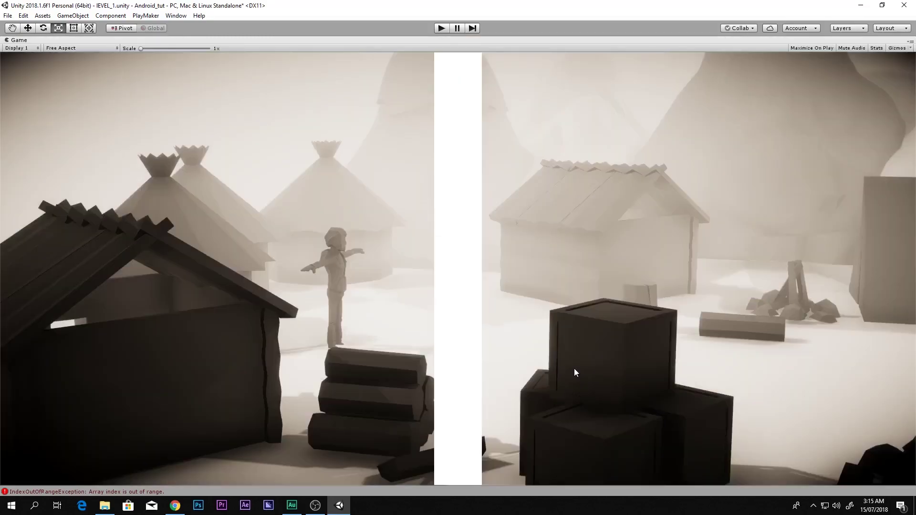
key(shift+space)
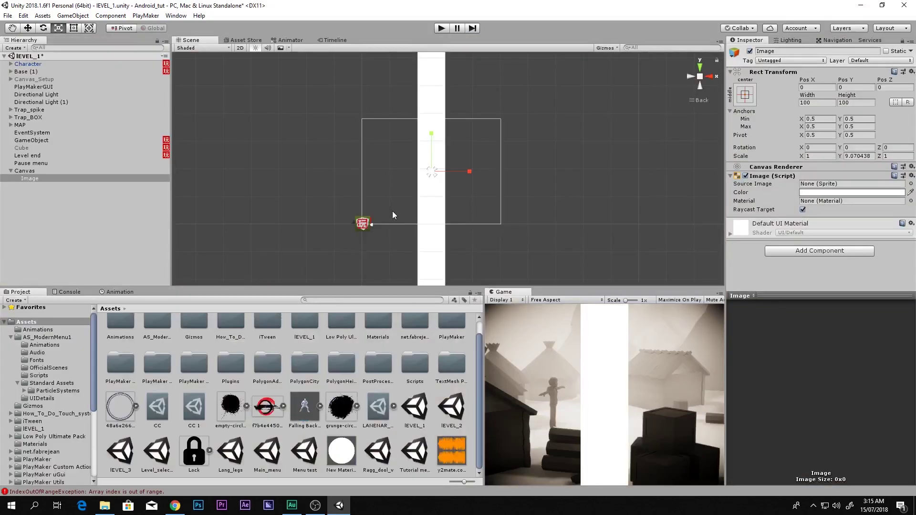
Delete the Image from the Canvas and open the Main_menu scene, saving the changes to lEVEL_1.
middle_drag(365, 206, 370, 187)
key(Delete)
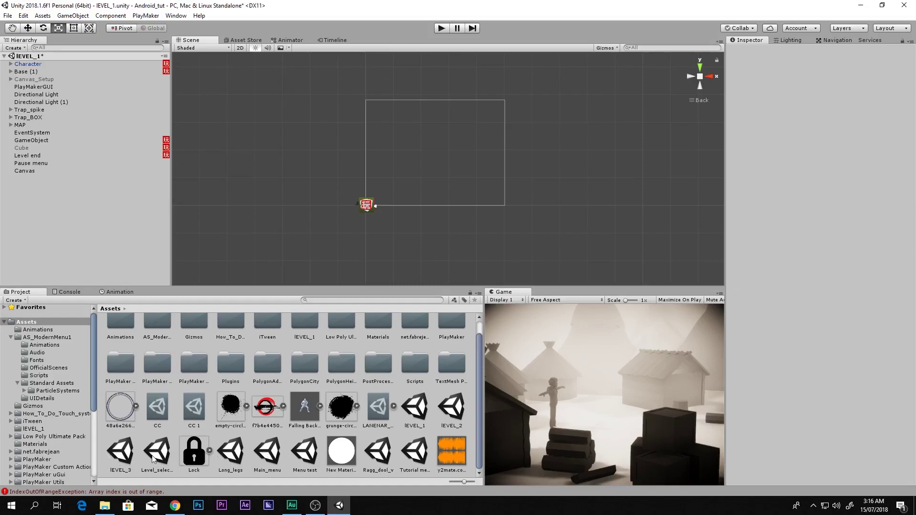
double_click(264, 454)
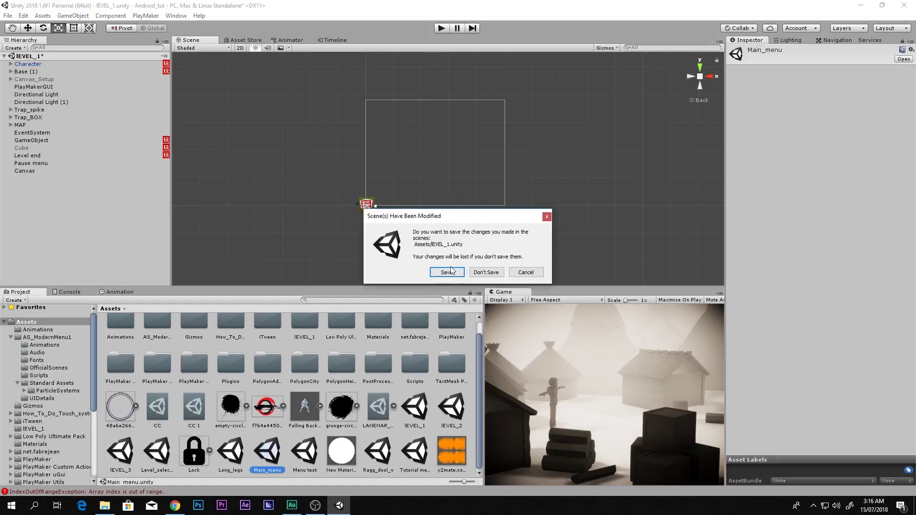
click(446, 270)
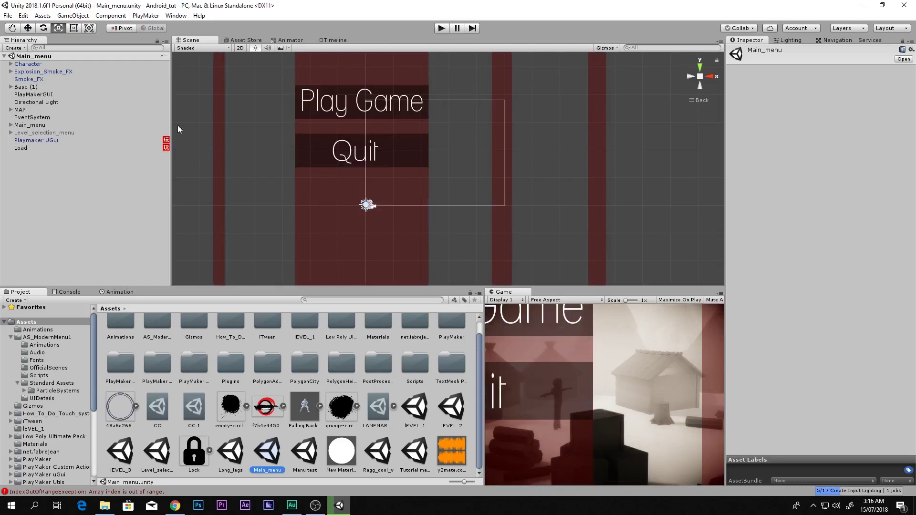
Copy the Main_menu canvas object from the Main_menu scene's hierarchy.
scroll(319, 122, down, 3)
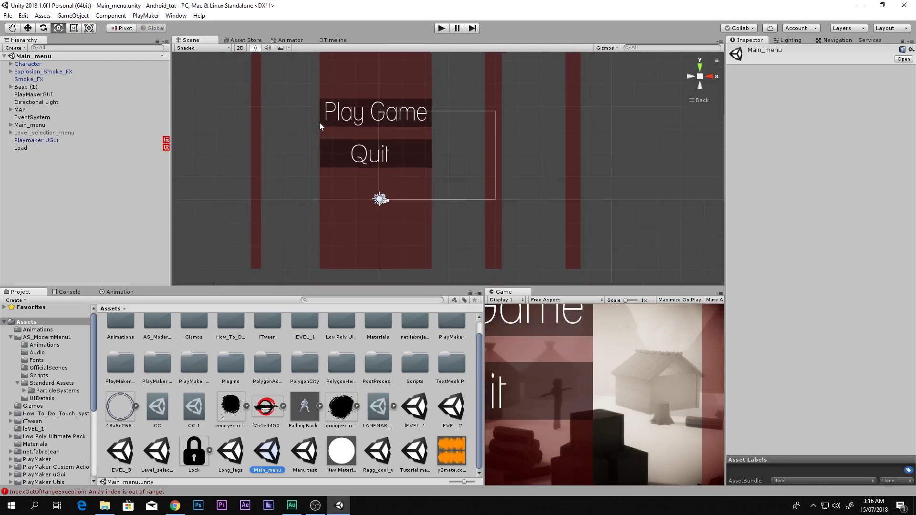
click(23, 125)
click(10, 125)
click(11, 125)
right_click(33, 126)
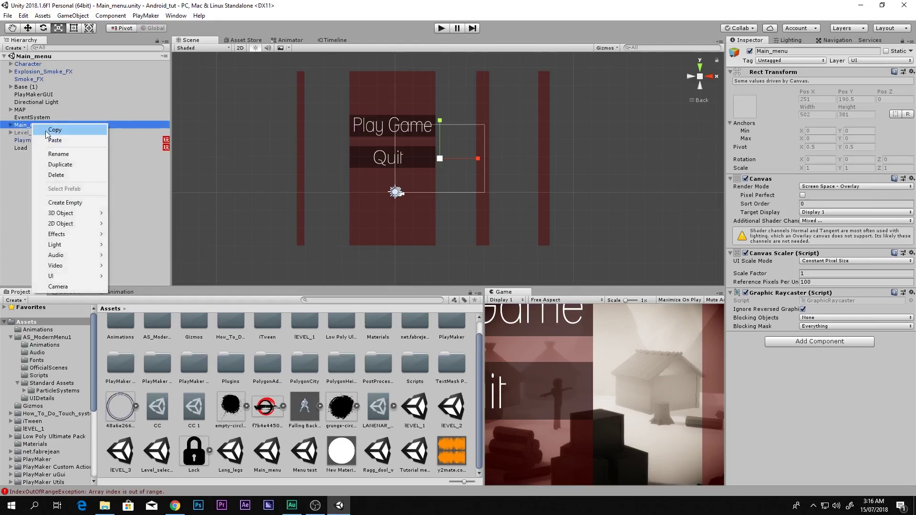
click(50, 130)
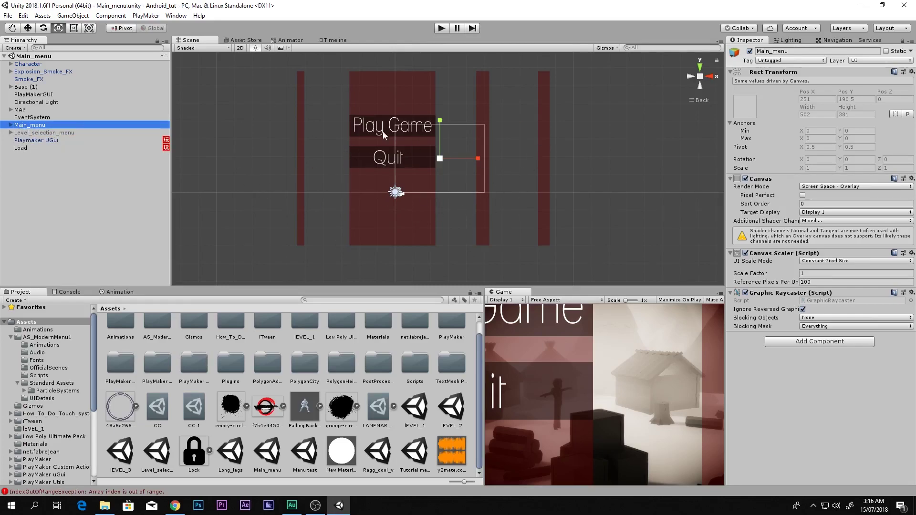
Reopen the lEVEL_1 scene and paste the copied Main_menu canvas into its hierarchy.
double_click(415, 409)
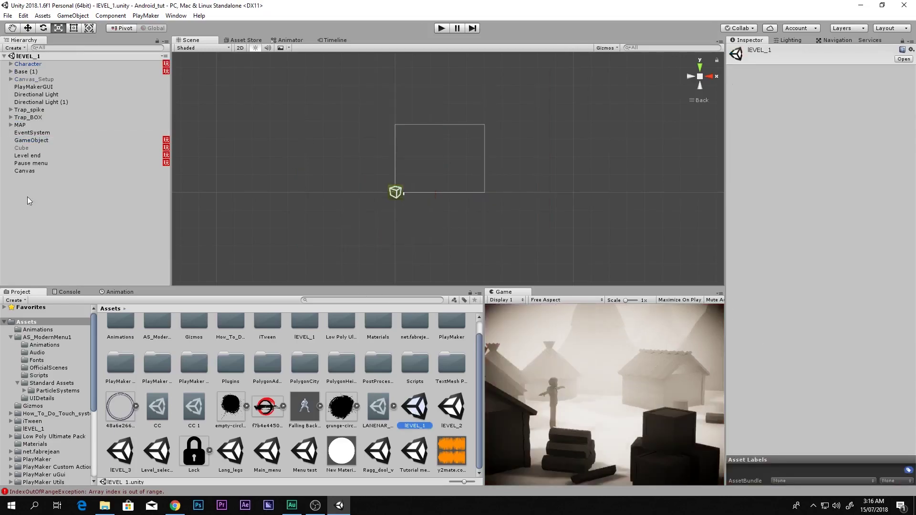
click(21, 172)
right_click(27, 172)
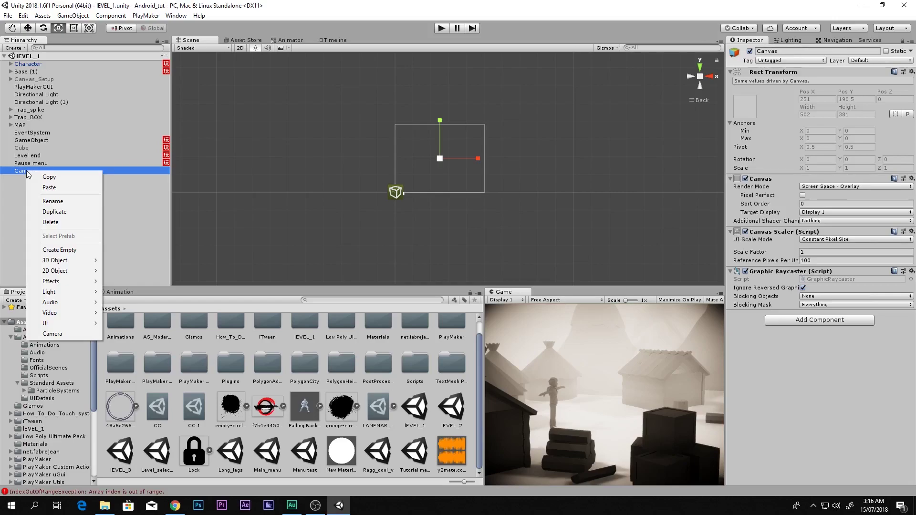
click(50, 188)
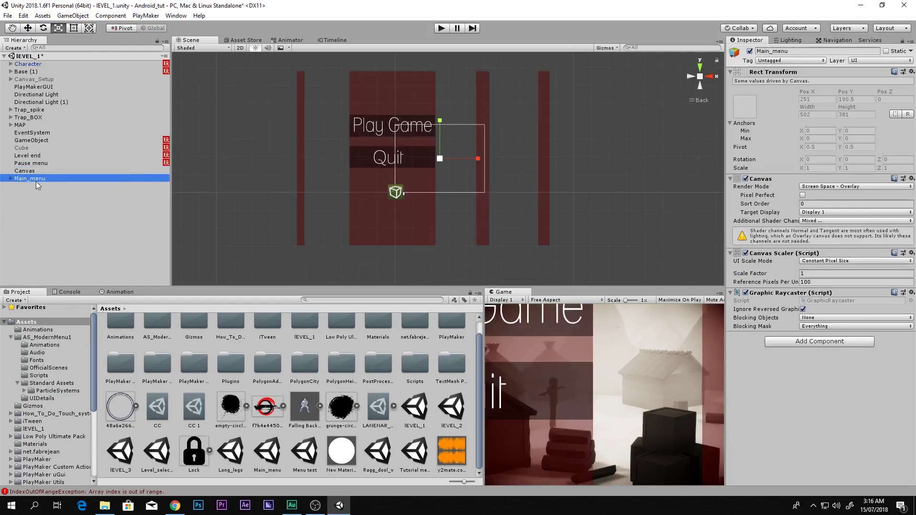
click(10, 178)
click(10, 178)
Delete the empty Canvas object and expand the pasted Main_menu to list its child objects.
click(26, 171)
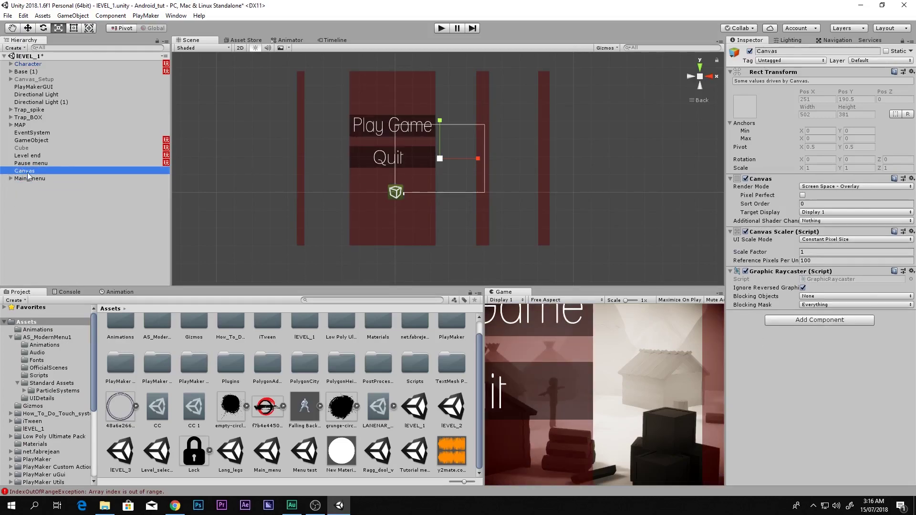
key(Delete)
click(27, 174)
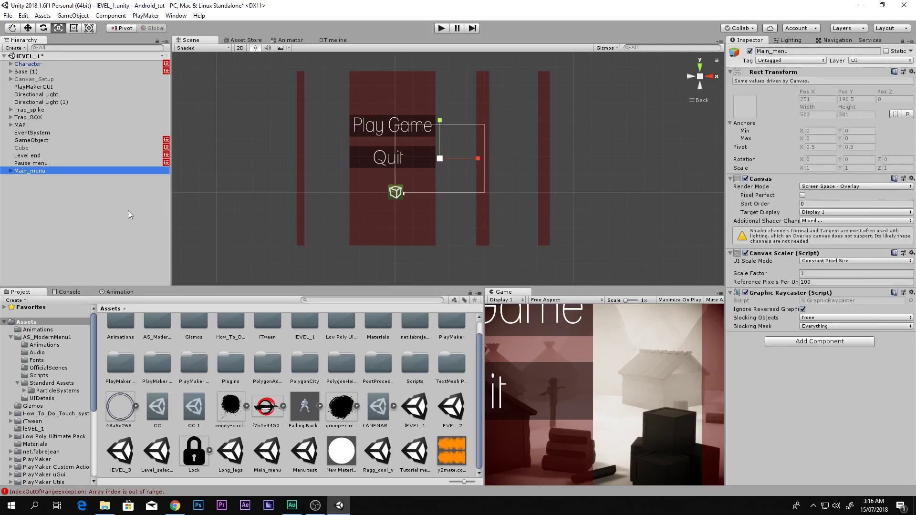
click(11, 170)
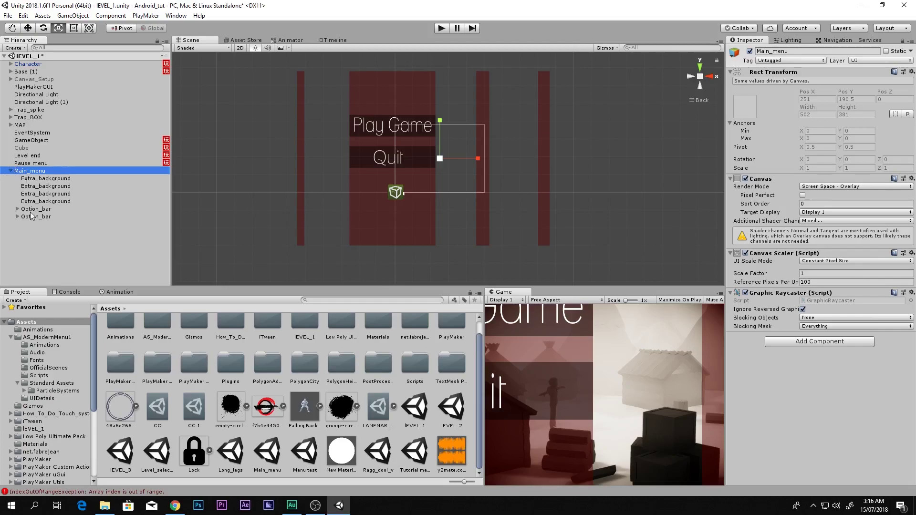